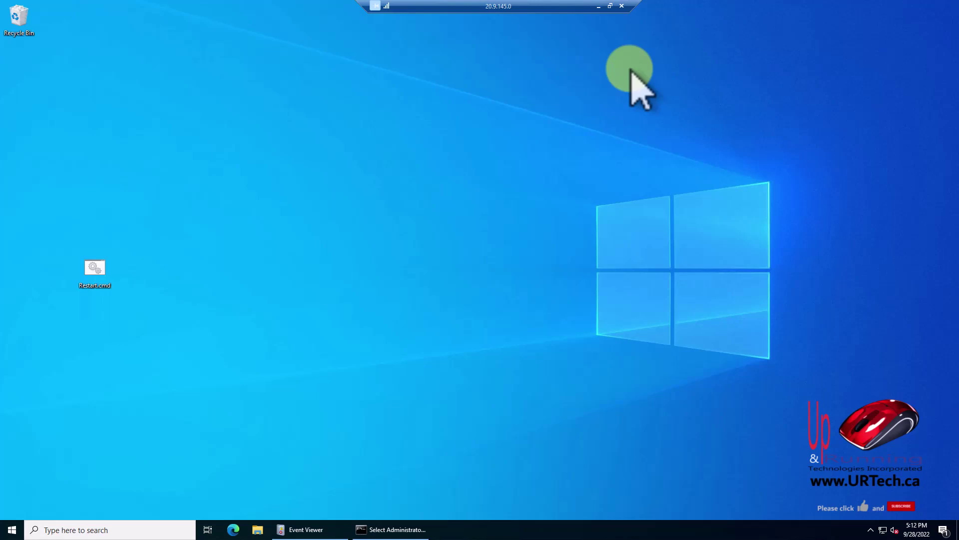
Create a new text document on the desktop and rename it Restrt.cmd, accepting the extension change
right_click(193, 216)
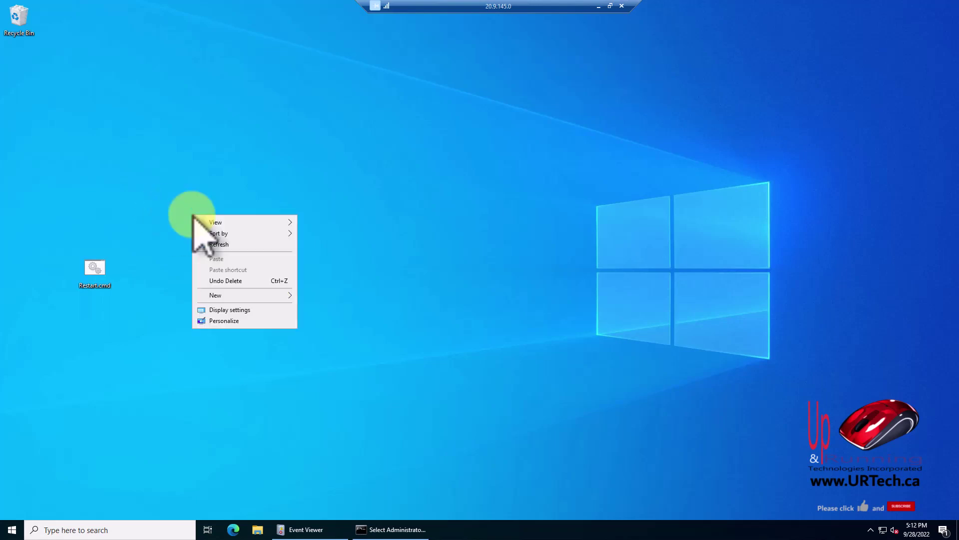
click(268, 295)
click(332, 344)
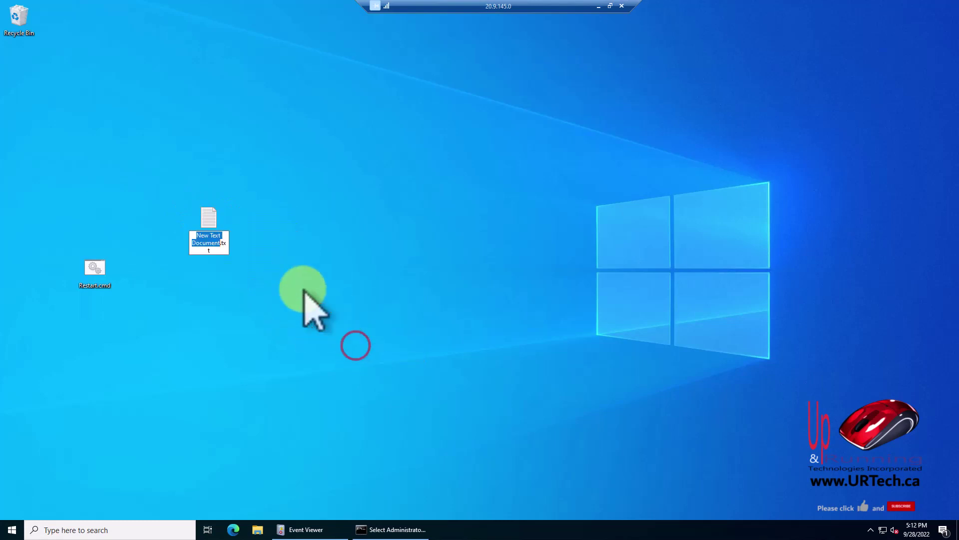
text(Rest)
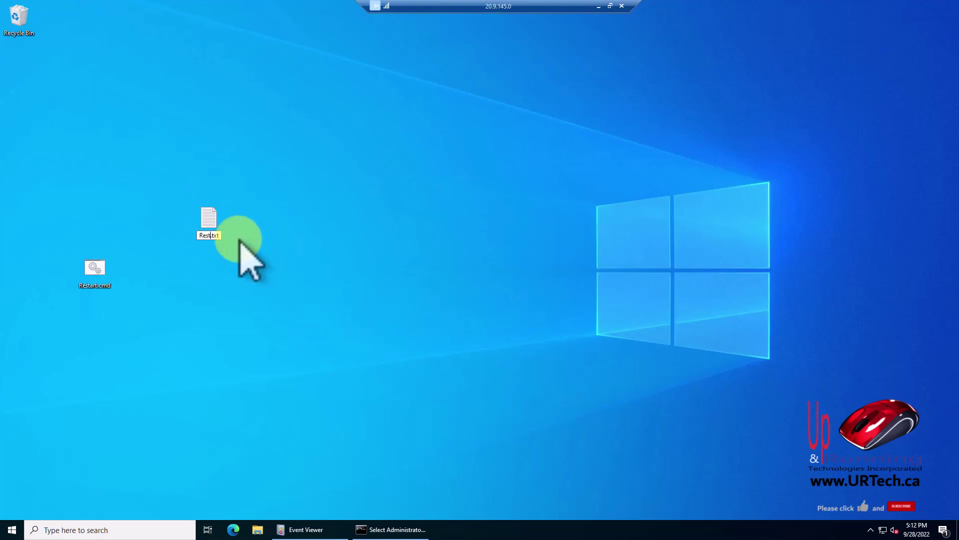
text(a)
key(BackSpace)
key(BackSpace)
key(BackSpace)
text(cmd)
key(Return)
click(531, 268)
Deselect the file and open File Explorer's View options for file name extensions
drag(535, 275, 252, 521)
click(257, 529)
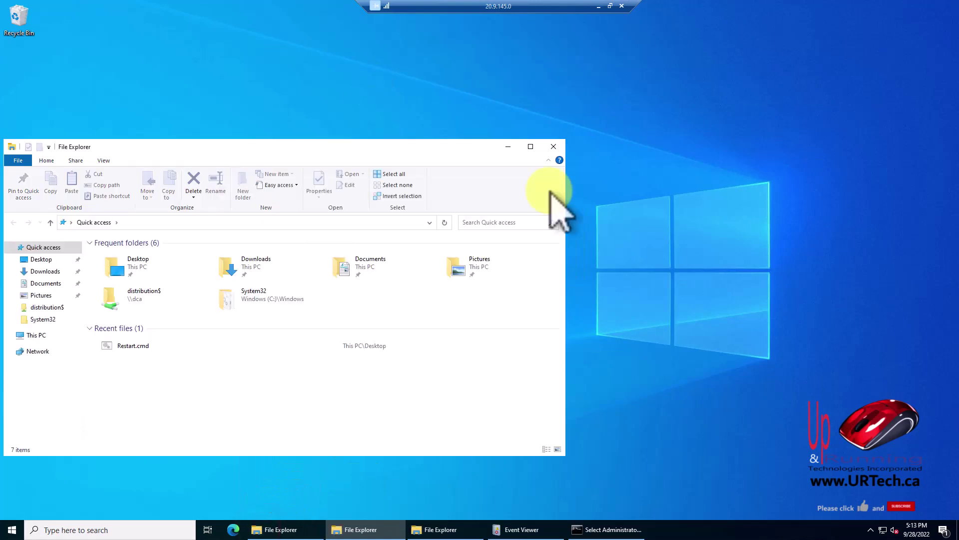
click(104, 162)
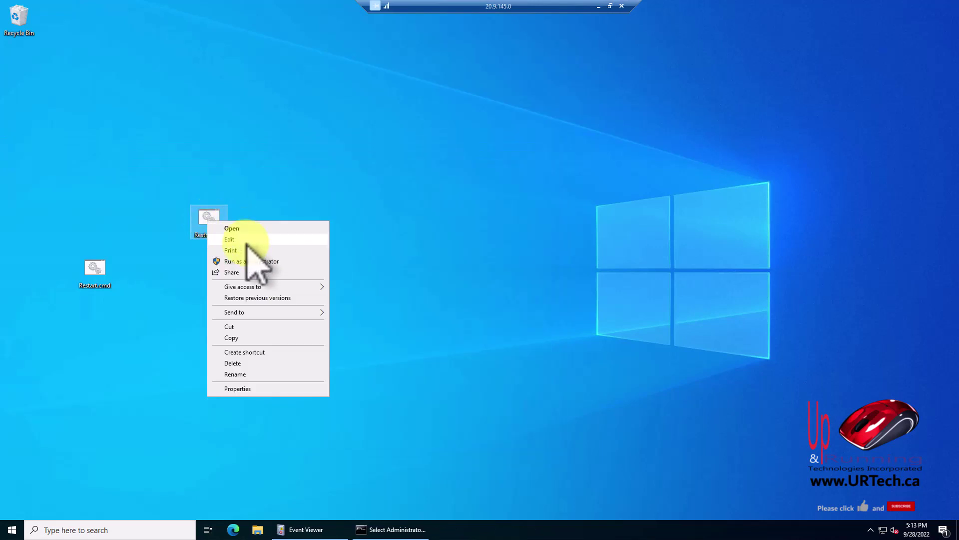
Open Restart.cmd in Notepad via Edit and highlight its /r restart switch
click(244, 241)
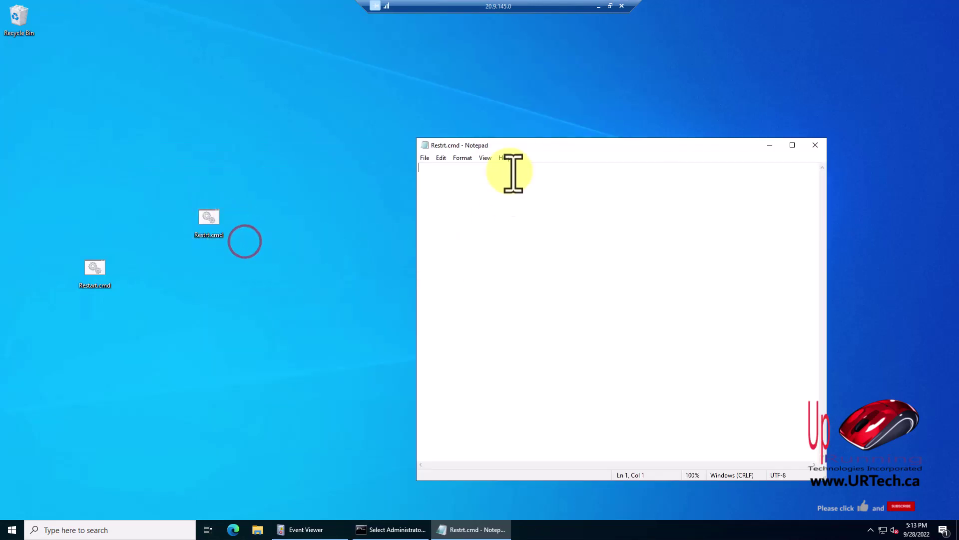
click(96, 275)
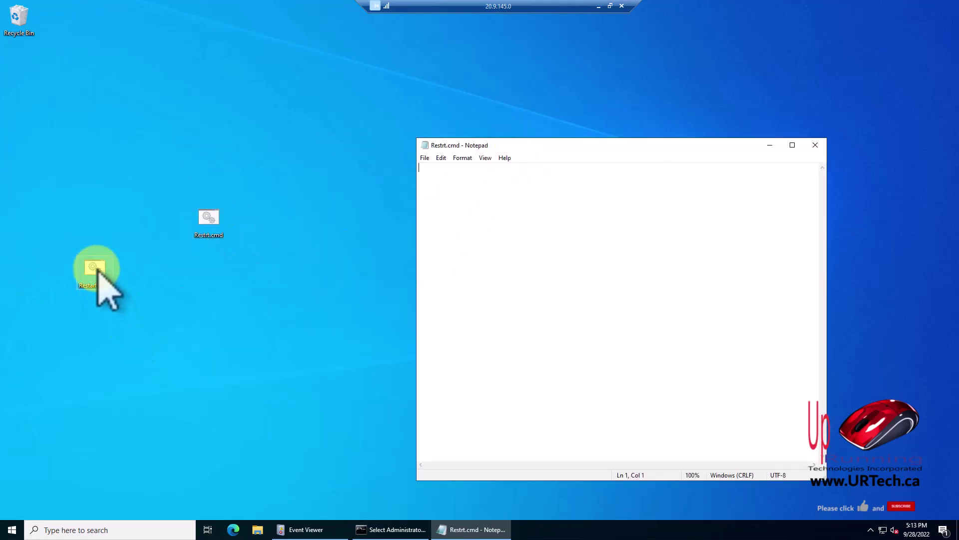
right_click(98, 270)
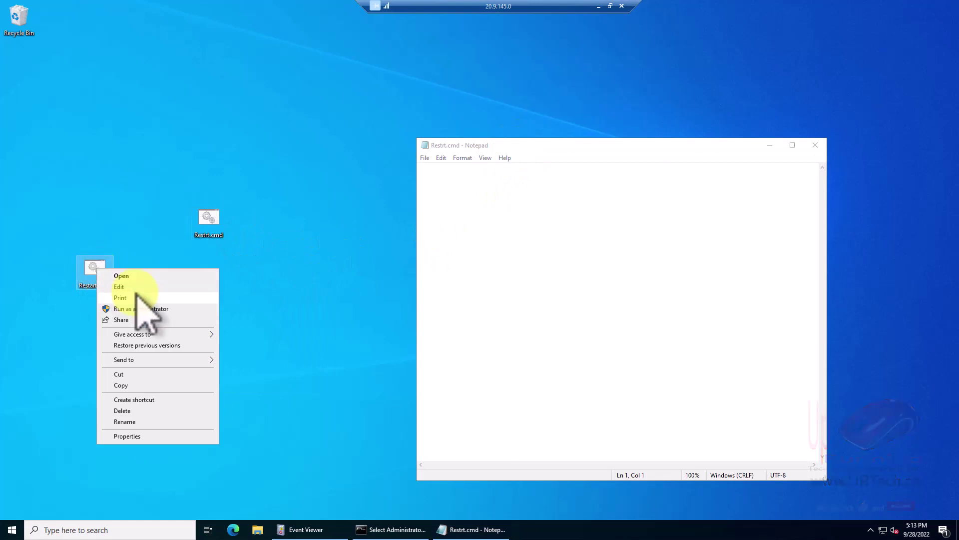
click(119, 287)
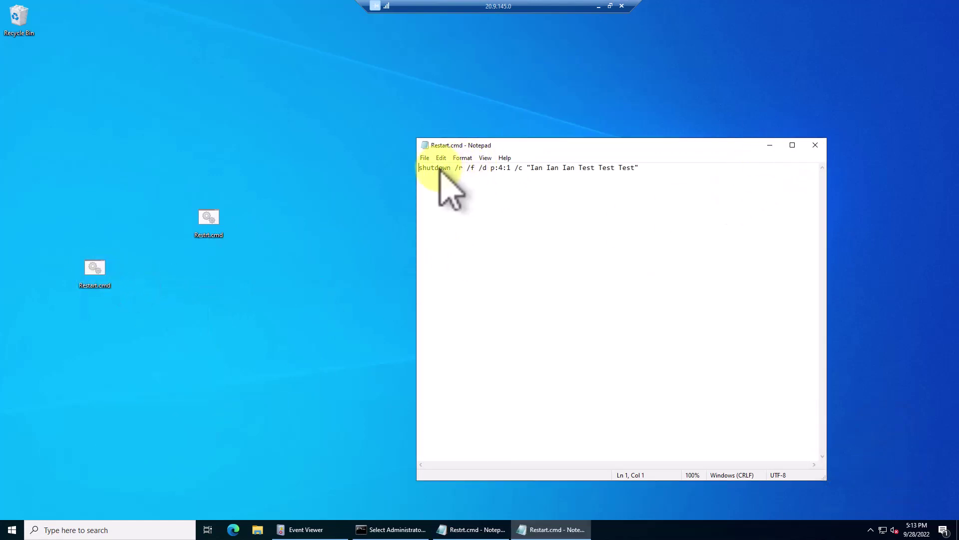
drag(454, 168, 509, 168)
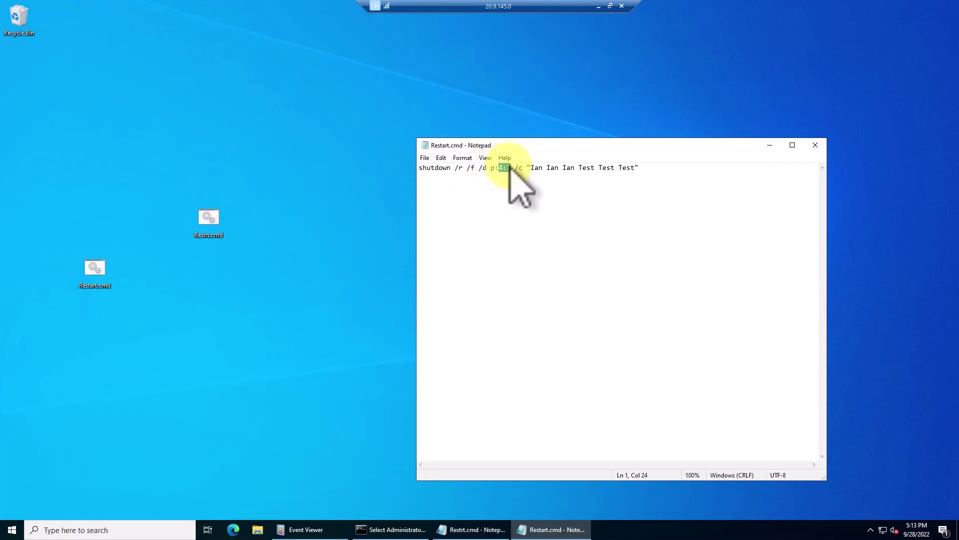
Run shutdown /? in the admin Command Prompt and highlight the 4 1 Application: Maintenance (Planned) code
click(396, 529)
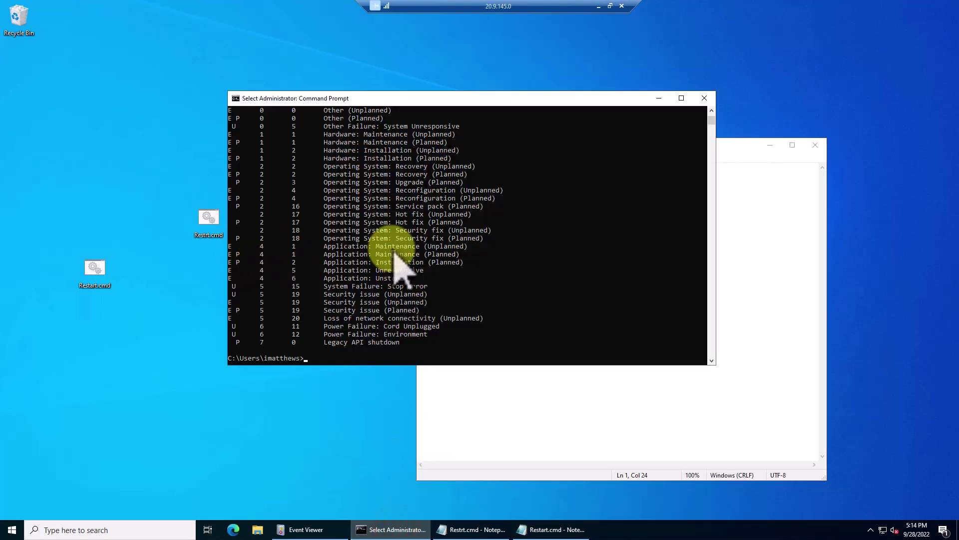
text(s)
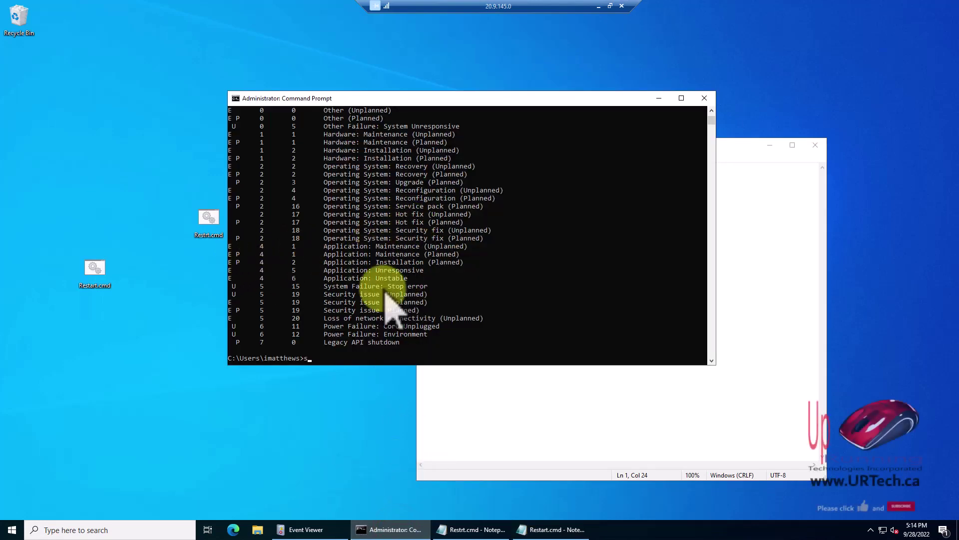
text(hutdown /?)
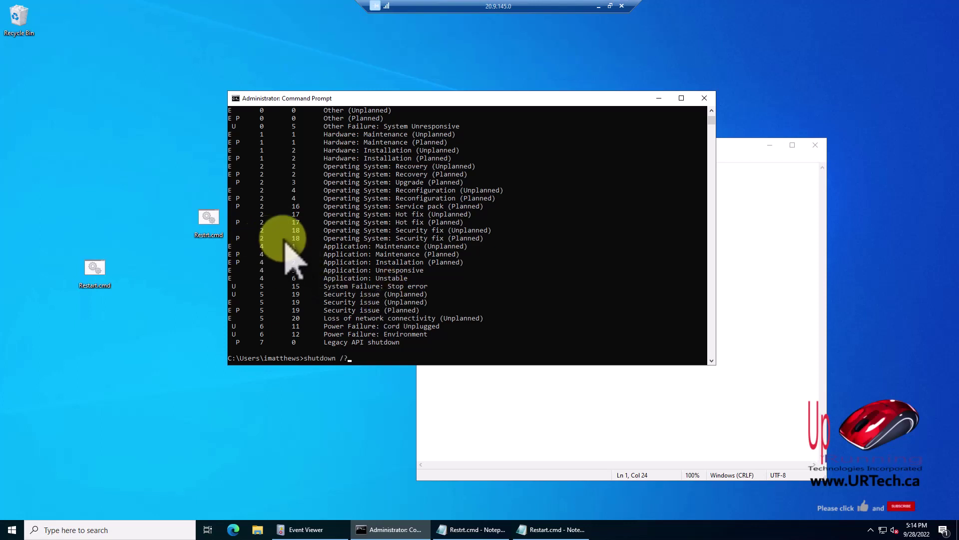
drag(232, 254, 464, 254)
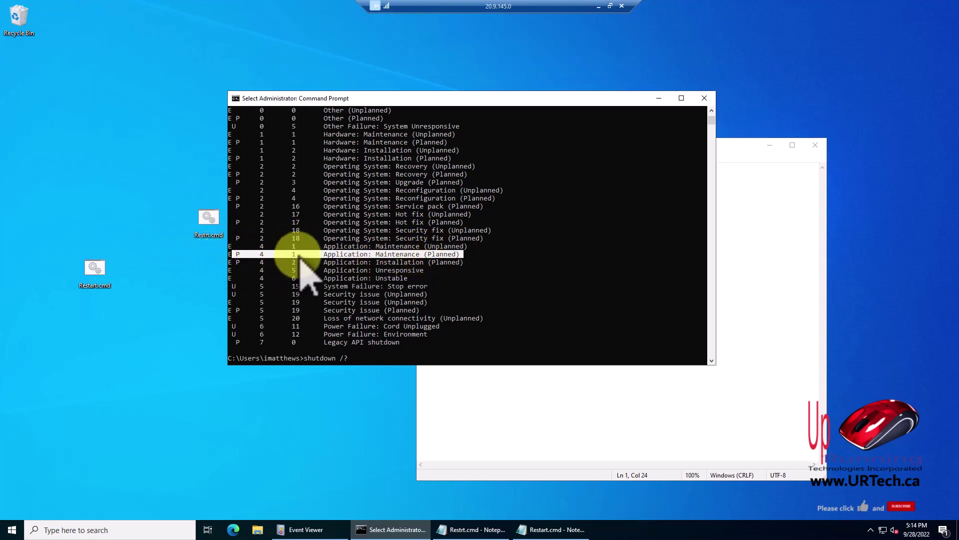
click(737, 226)
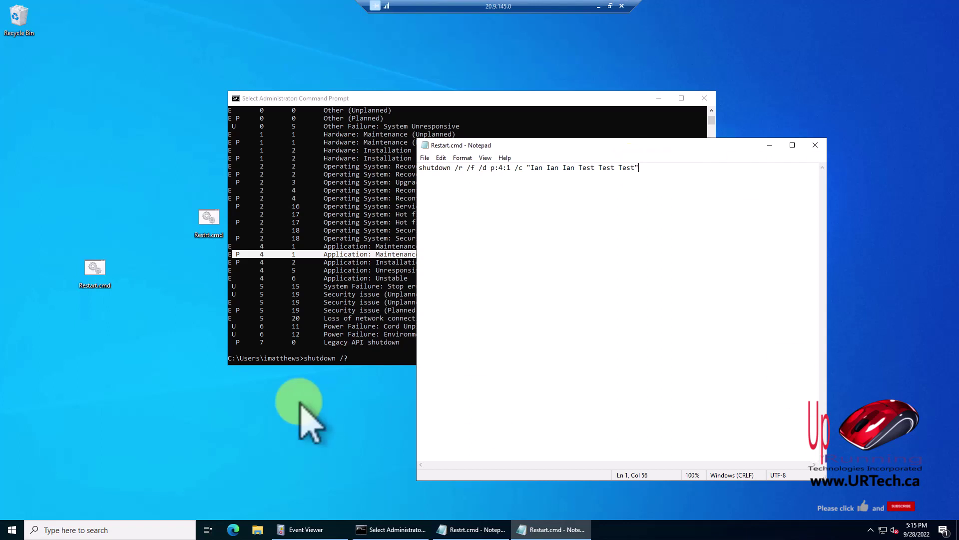
Launch Task Scheduler from Start search and create a new task in the Task Scheduler Library
click(11, 530)
text(task)
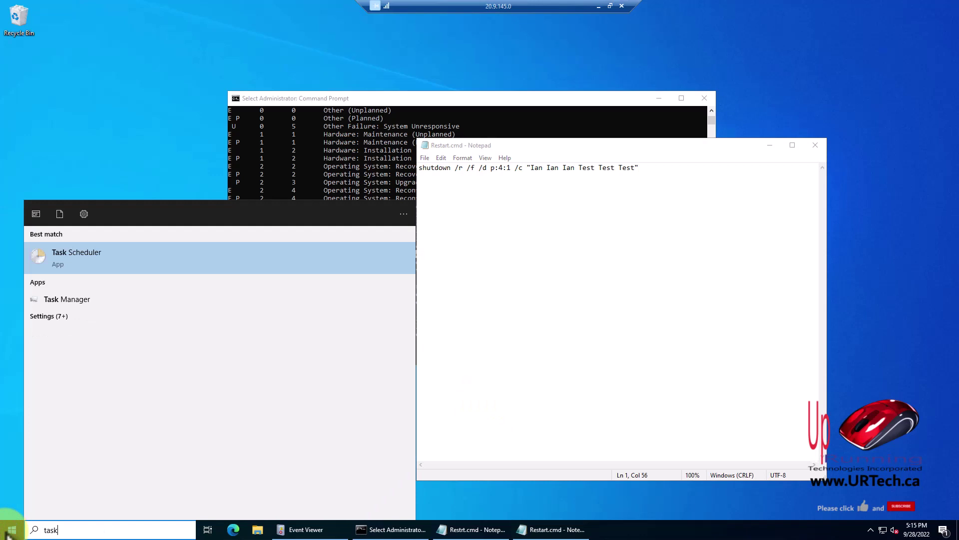
key(Return)
click(179, 263)
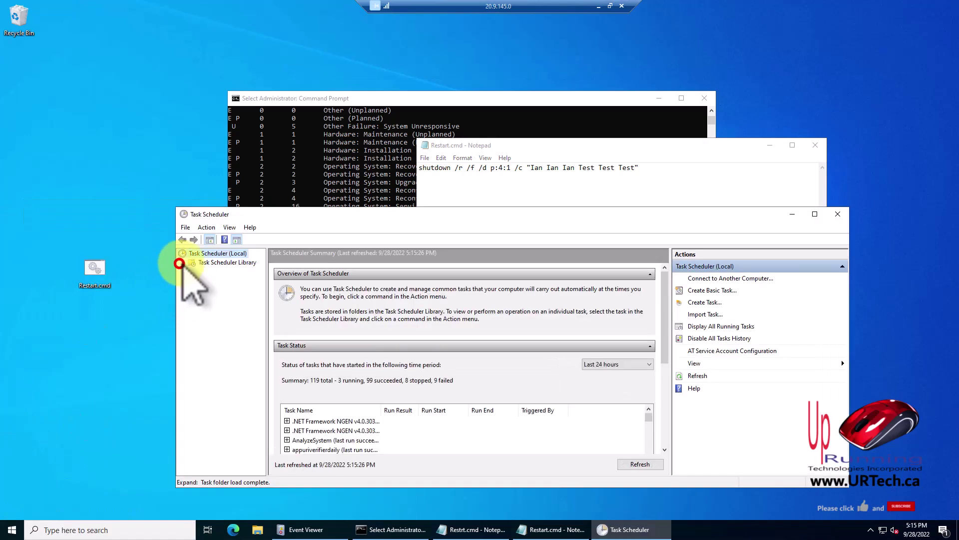
click(216, 262)
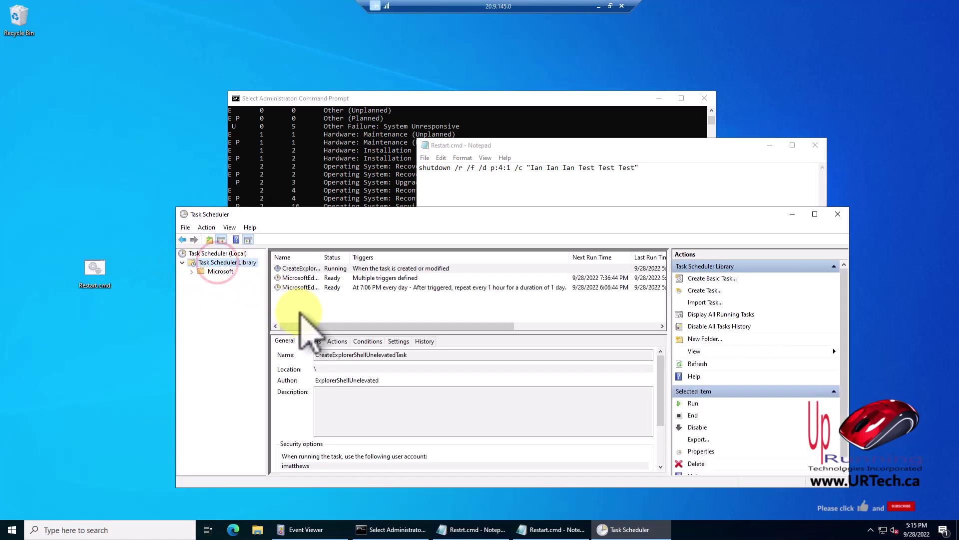
right_click(300, 312)
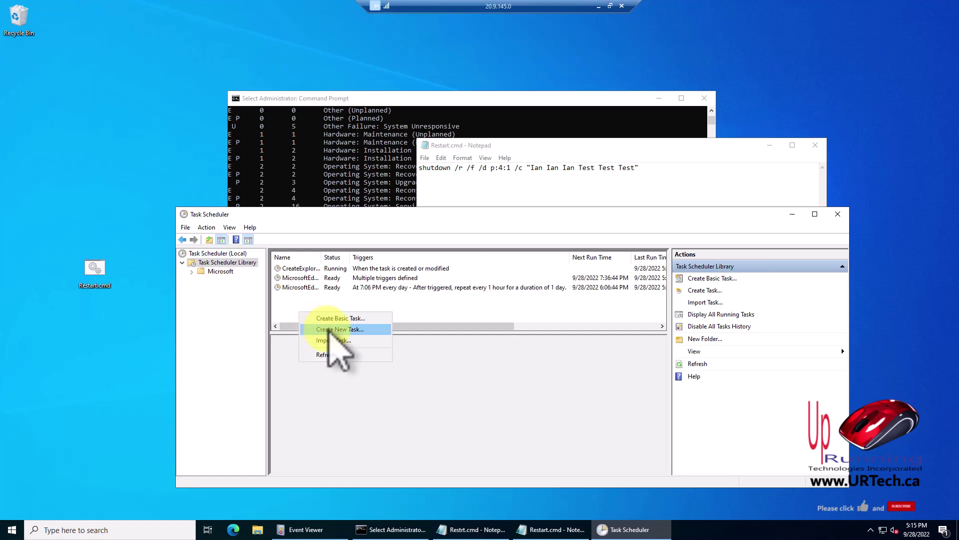
click(328, 330)
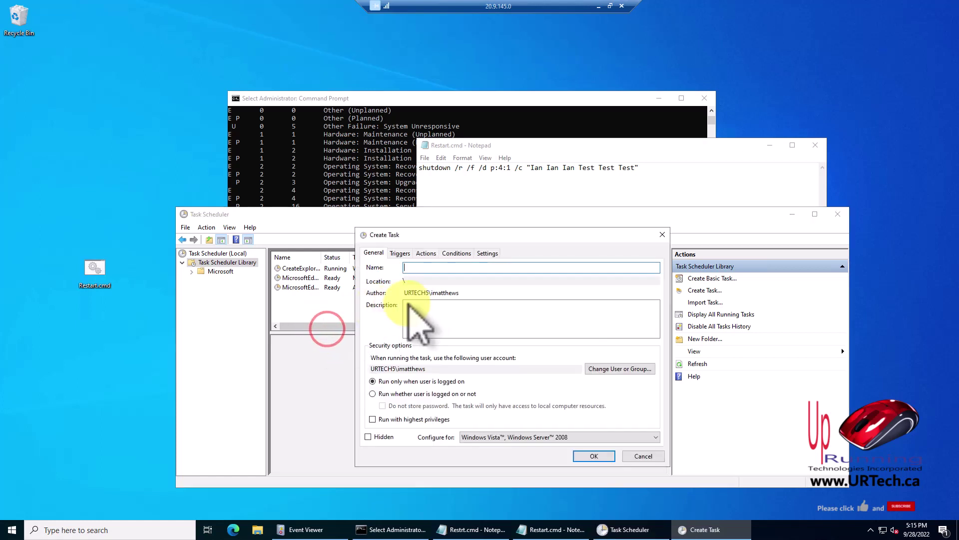
Name the task 'Test Reboot CMD Line' and set it to run whether the user is logged on or not
click(426, 266)
text(Te)
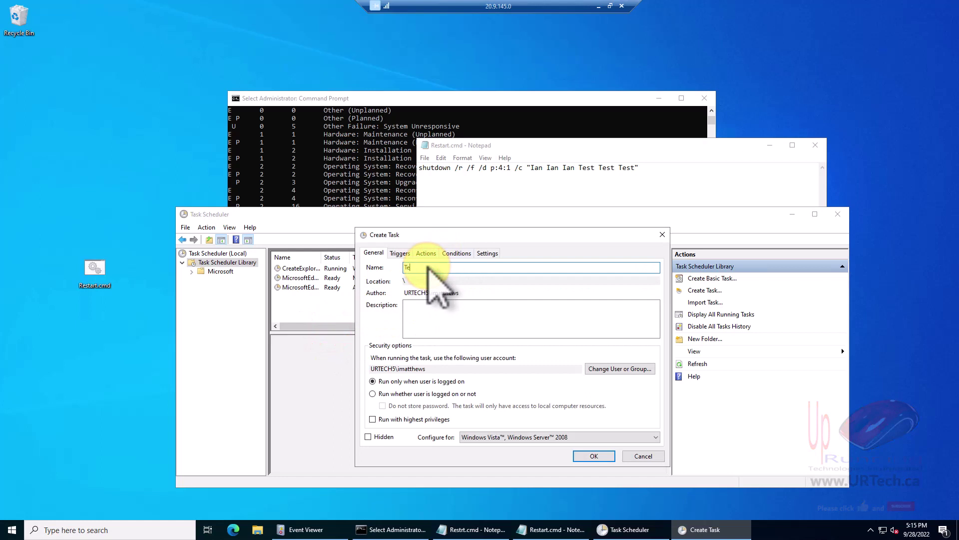
text(st Reboot CMD Line)
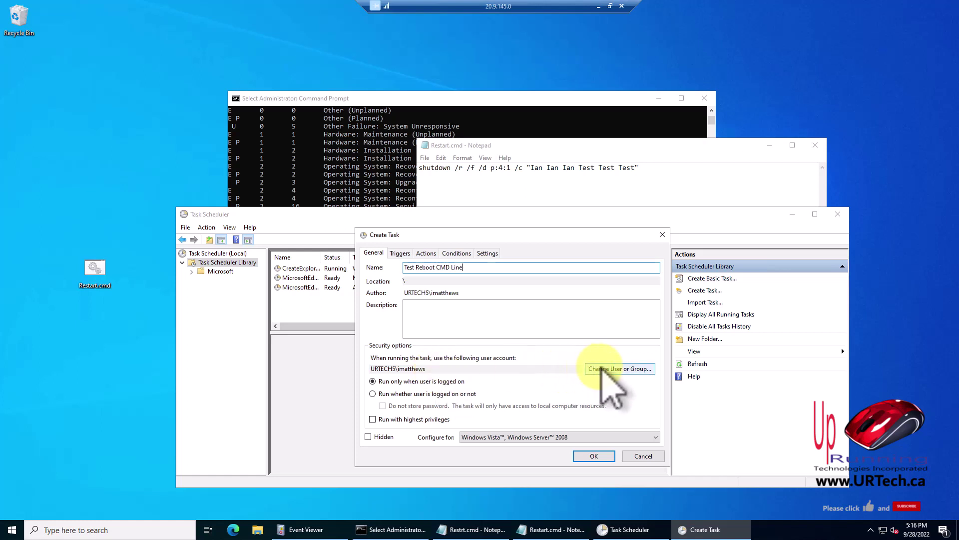
click(601, 369)
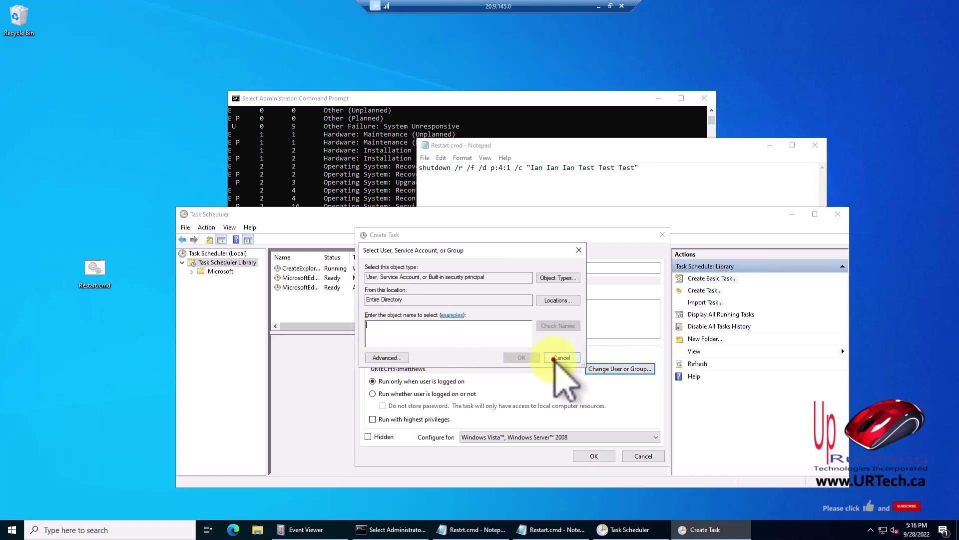
click(555, 358)
click(373, 393)
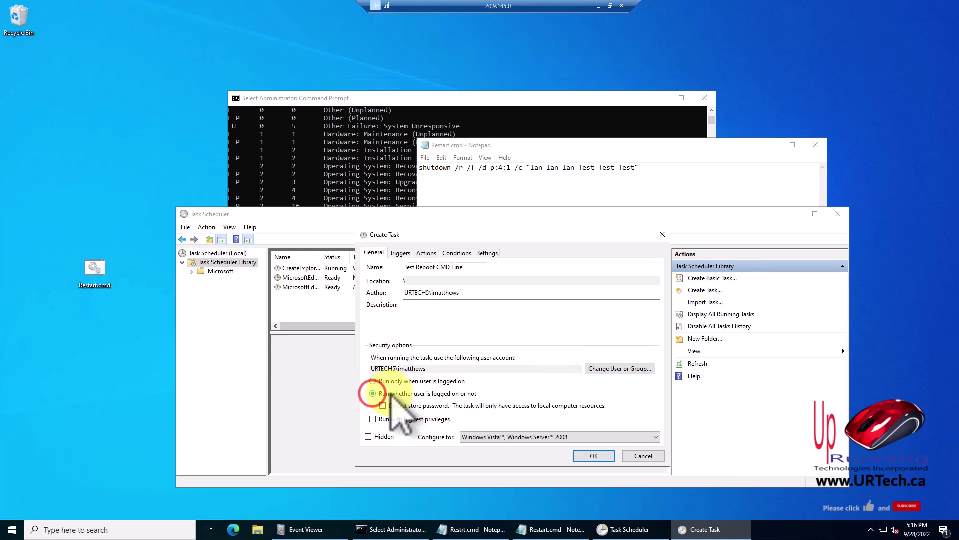
Add an enabled one-time trigger starting 5:20 PM on 9/28/2022
click(399, 253)
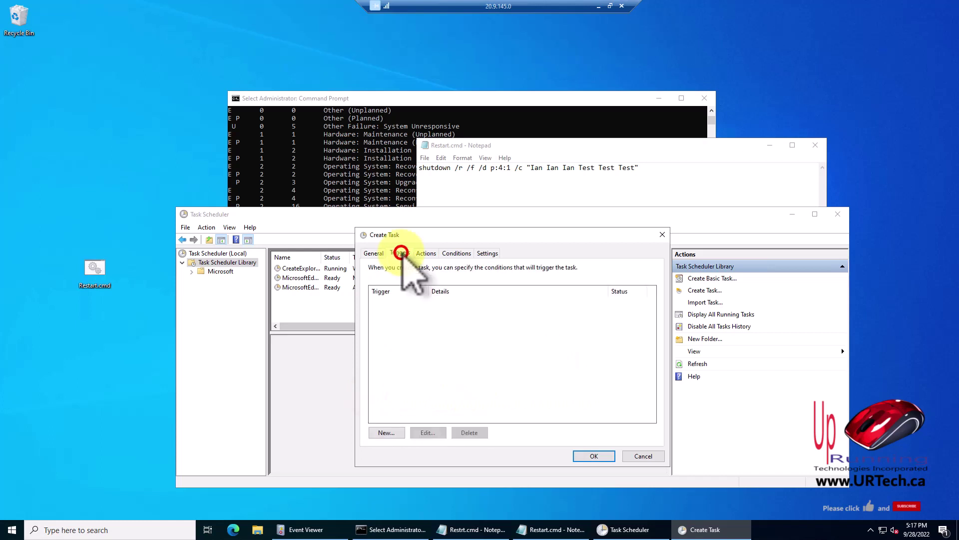
click(387, 432)
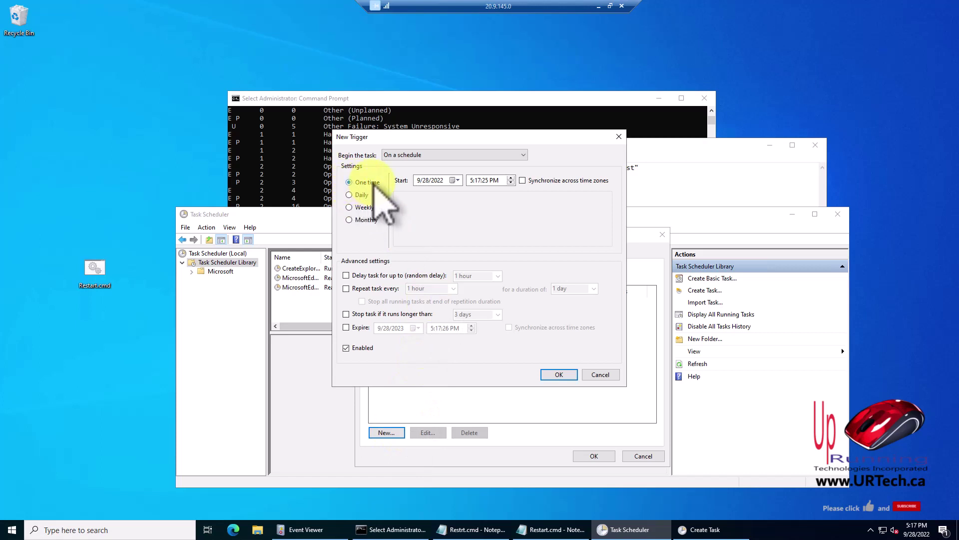
click(559, 374)
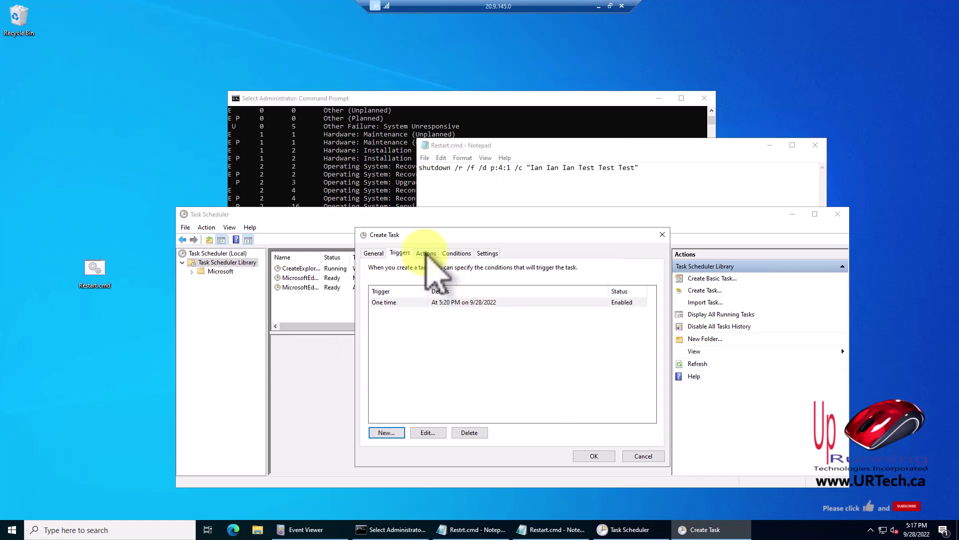
click(426, 254)
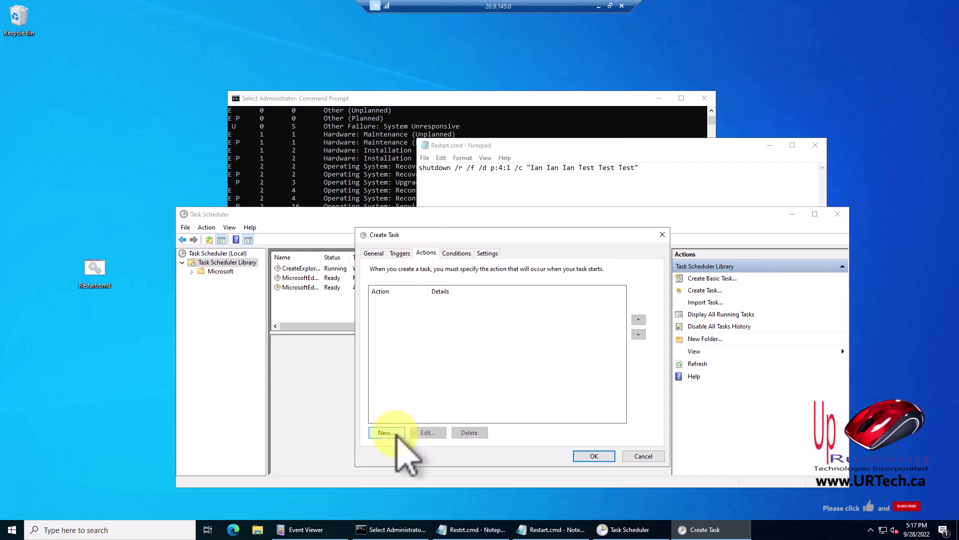
Add a 'Start a program' action that runs Restart.cmd from the Desktop
click(387, 433)
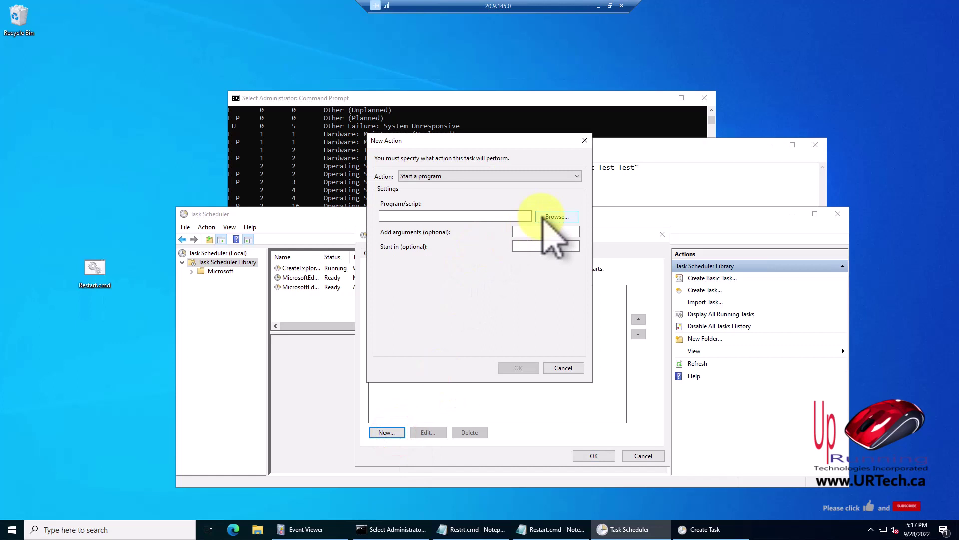
click(550, 216)
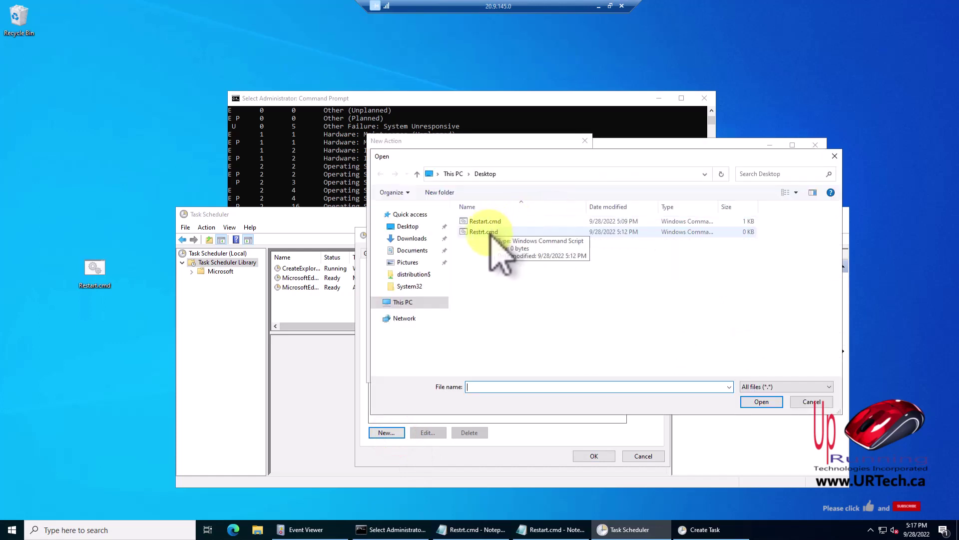
double_click(492, 221)
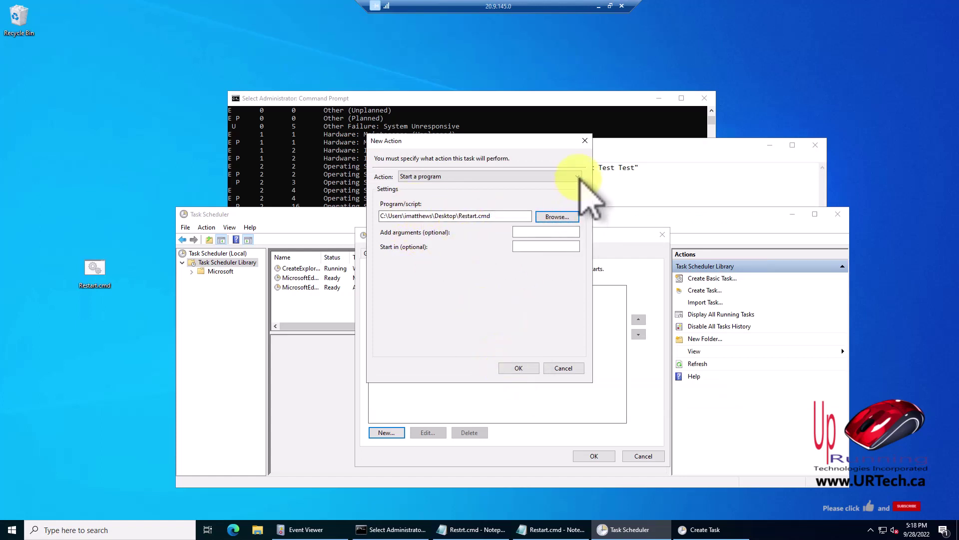
click(578, 178)
click(519, 368)
click(457, 252)
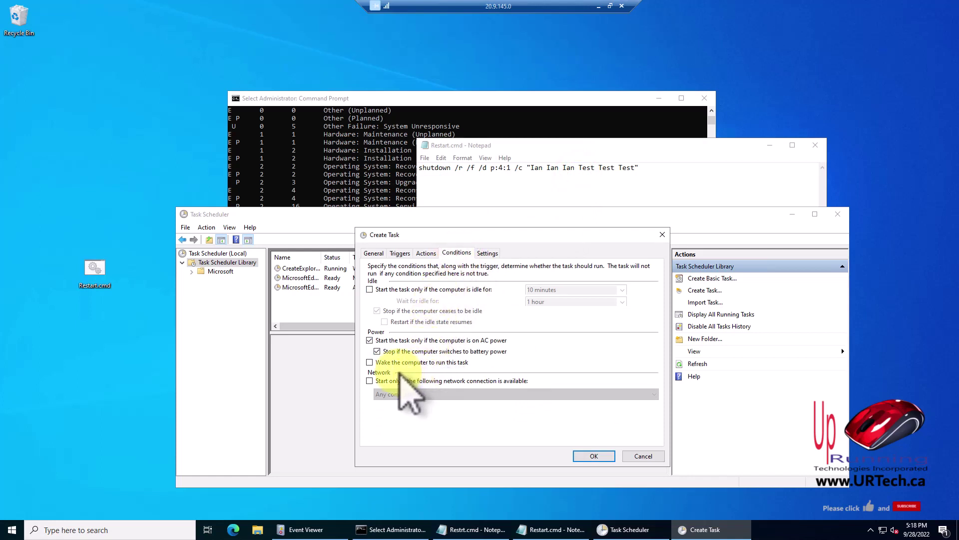
Change the maximum run time from 3 days to 1 hour and save the task
click(488, 253)
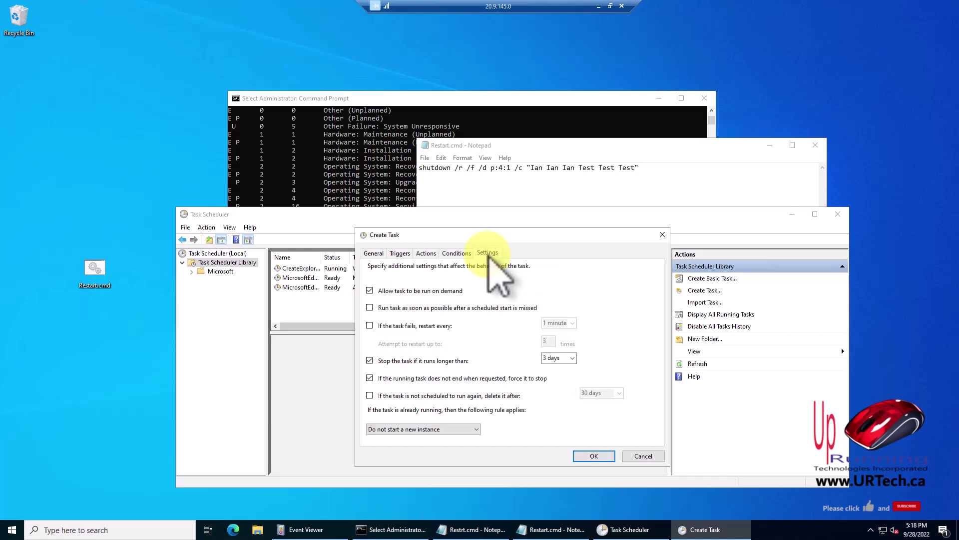
click(572, 358)
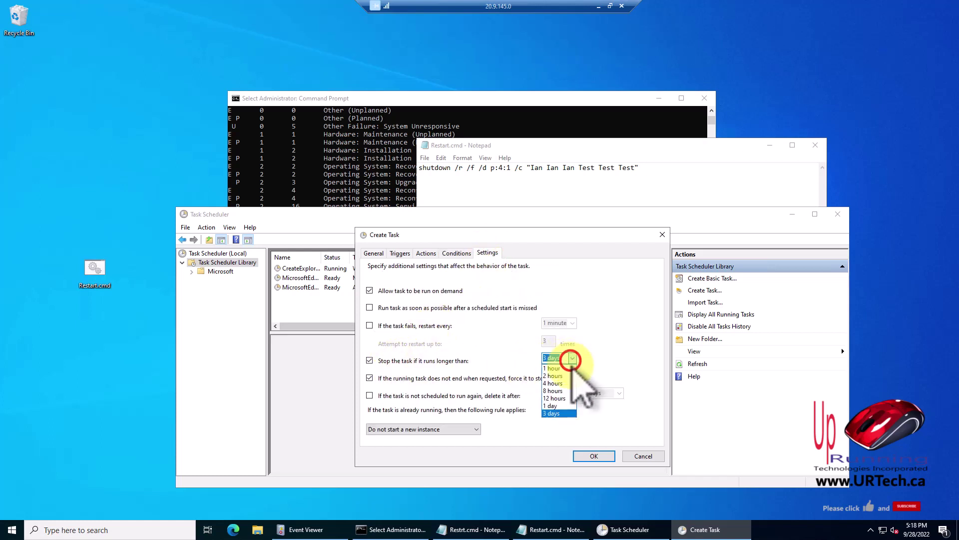
click(562, 368)
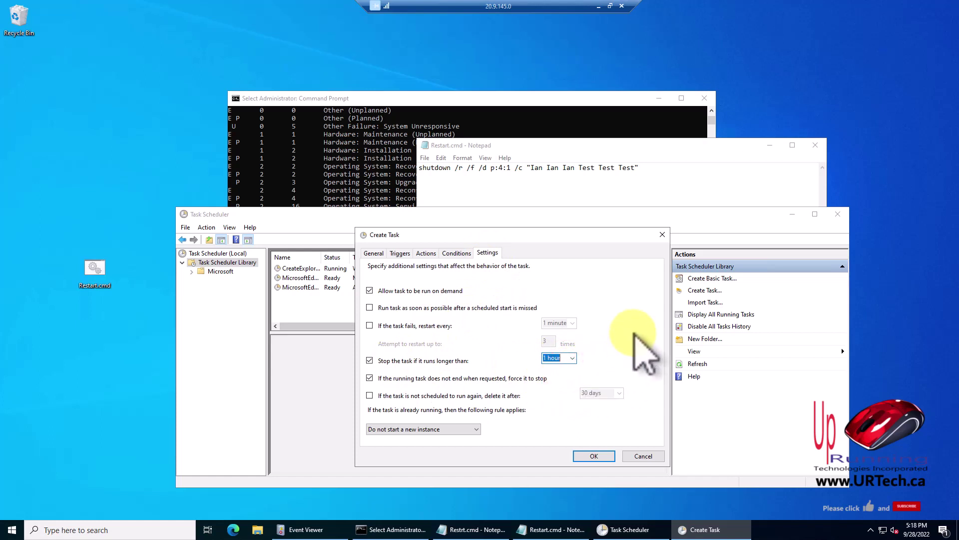
click(594, 456)
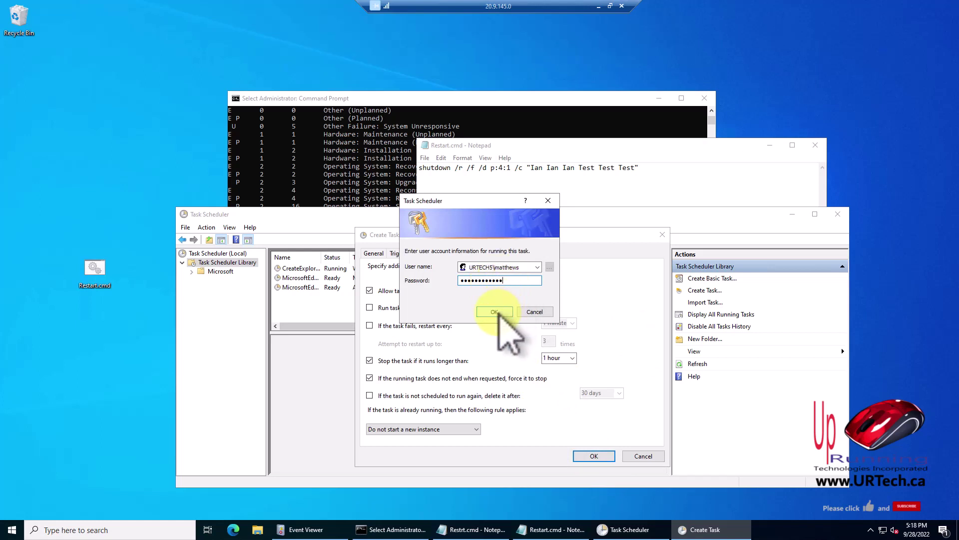
Confirm the account password to create the task, then resize columns to show its run times
click(495, 311)
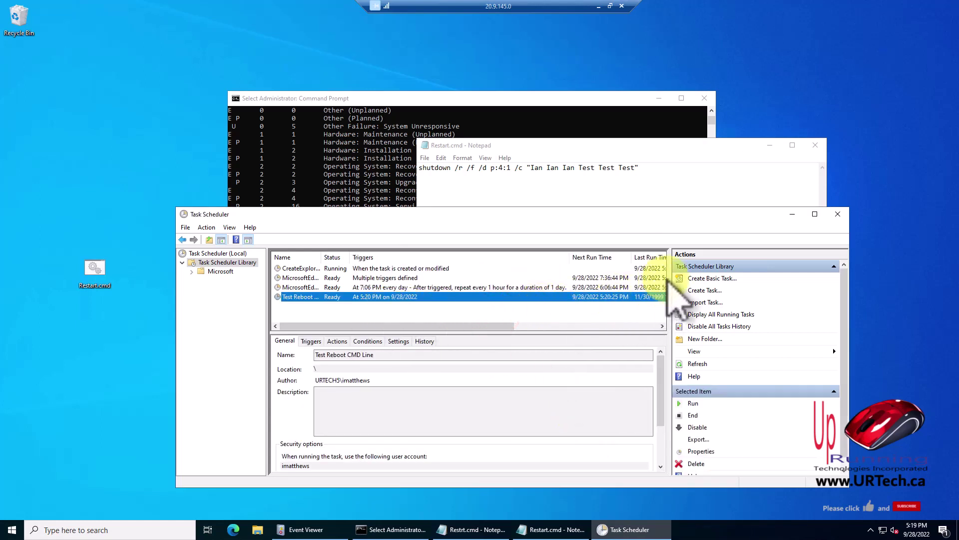
drag(567, 256, 468, 257)
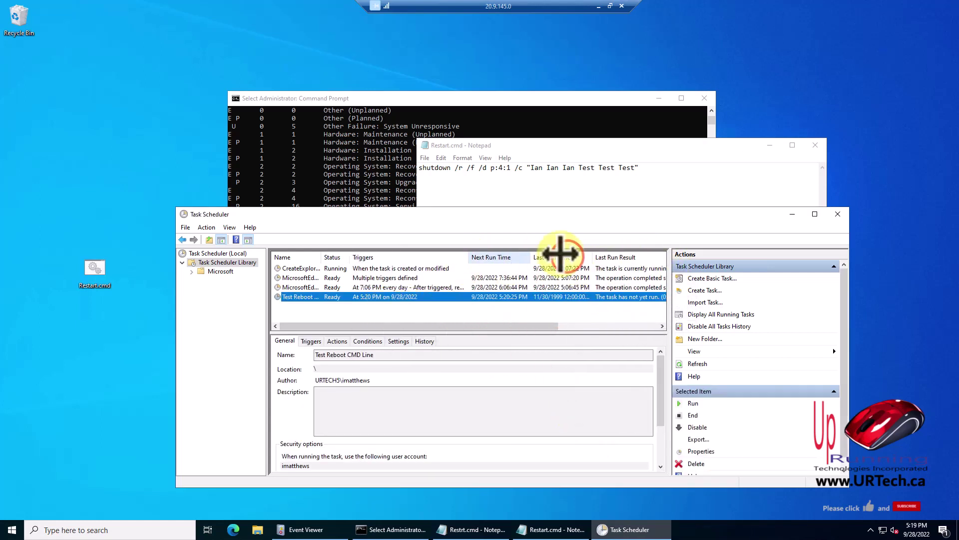
drag(670, 302, 767, 300)
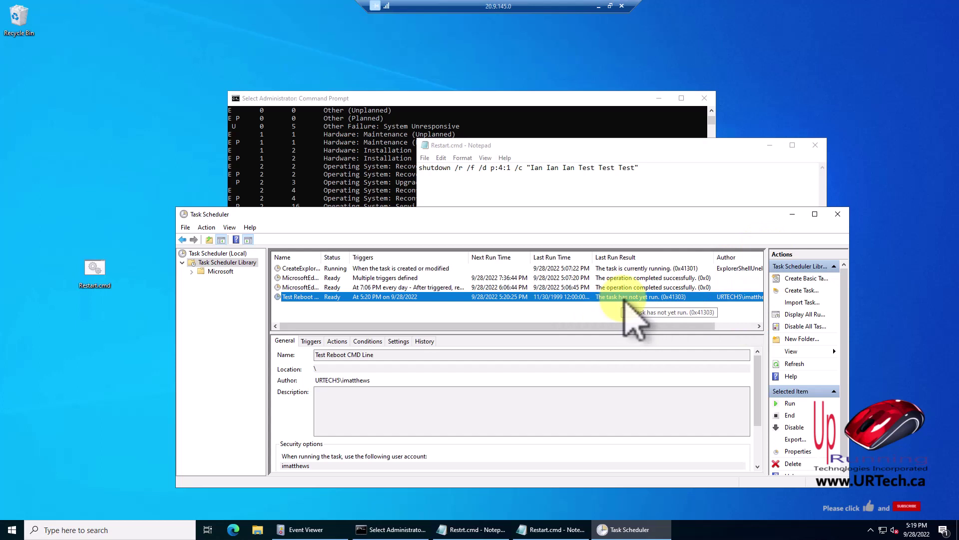
click(655, 175)
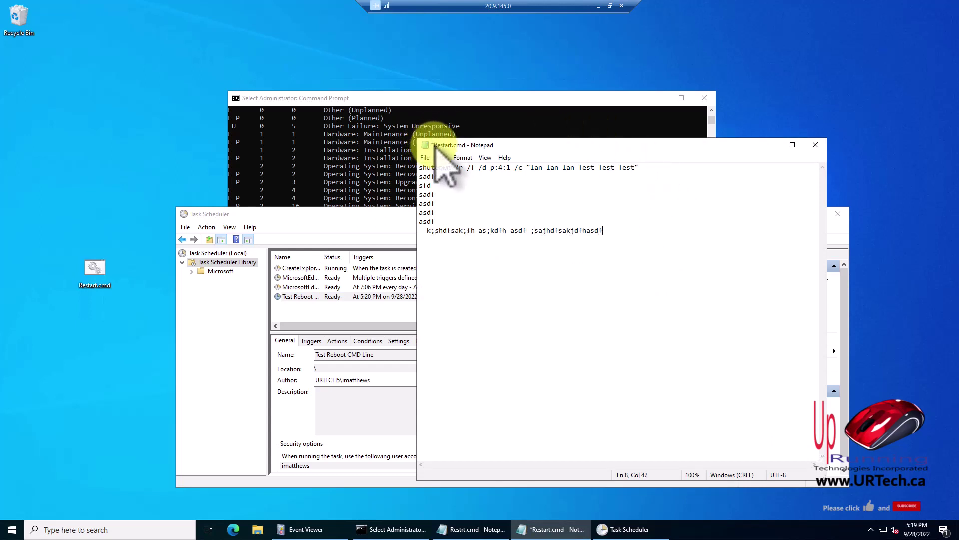
Move Notepad aside, return to Task Scheduler, and check the clock before the 5:20 PM restart
drag(437, 150, 603, 55)
click(450, 216)
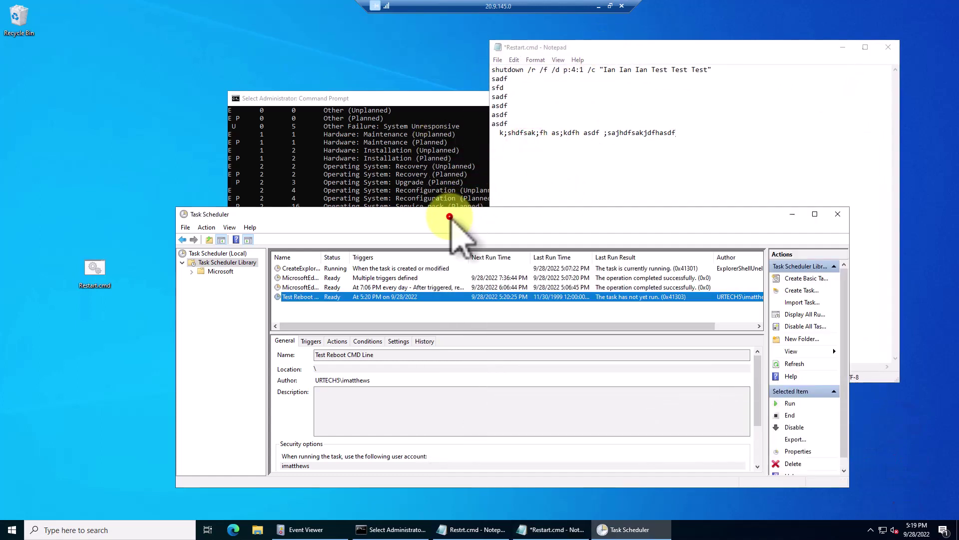
click(918, 531)
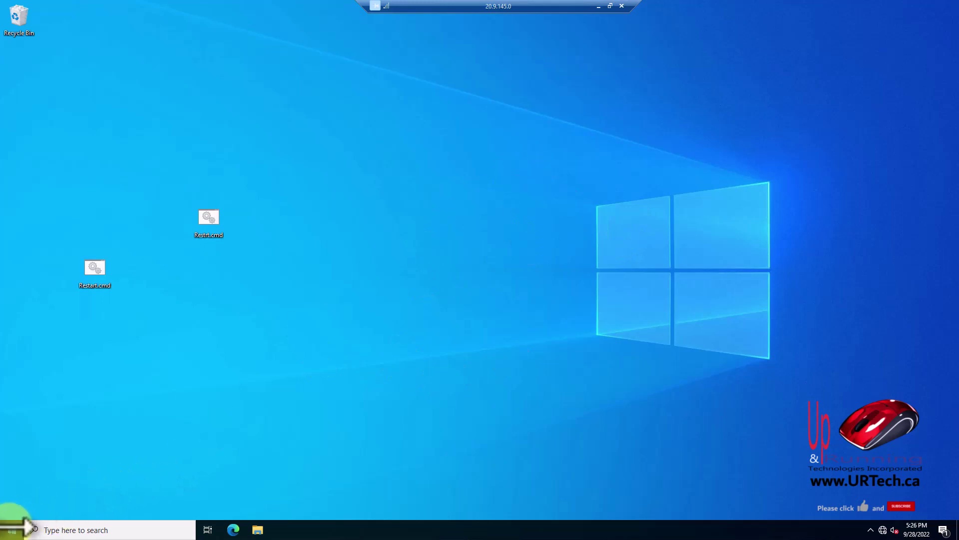
Search Start for 'event' and launch Event Viewer
click(12, 526)
text(event)
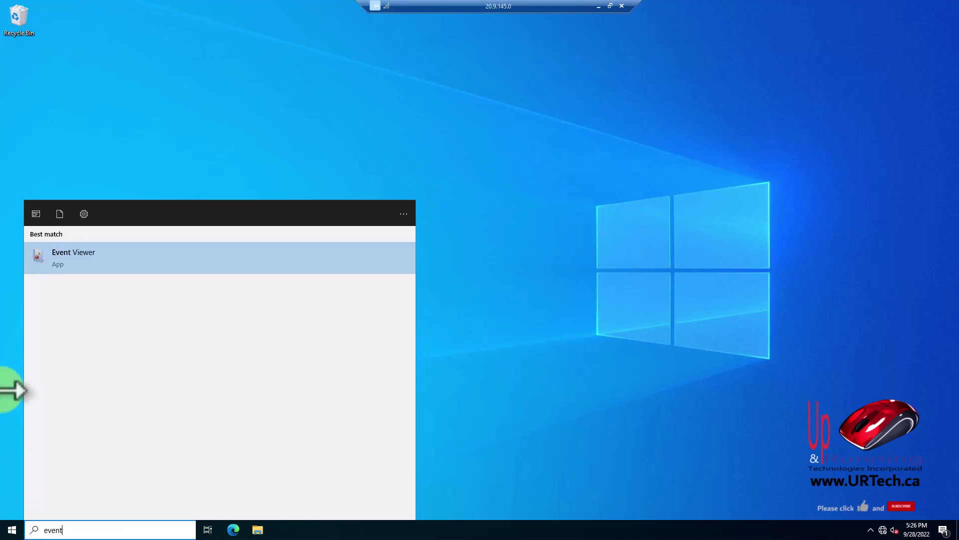
click(65, 261)
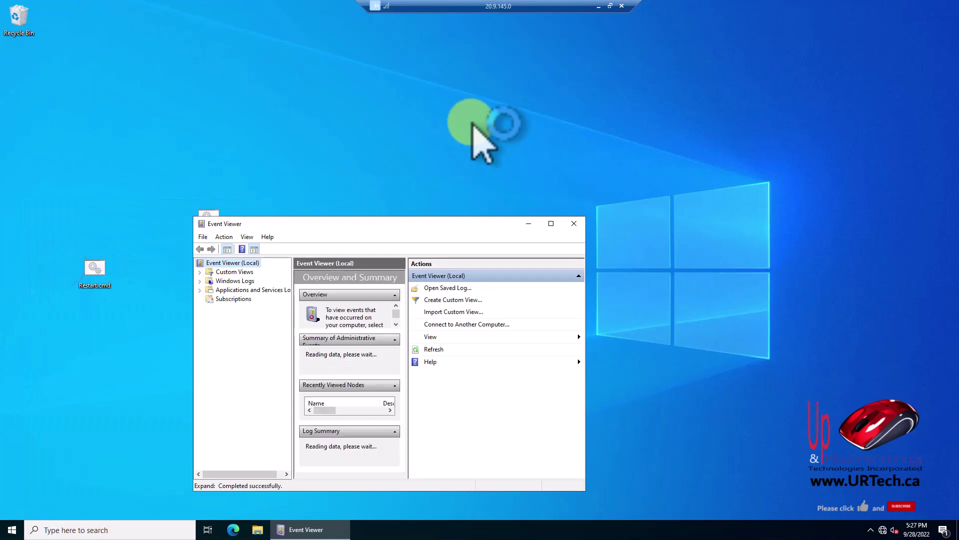
Maximize Event Viewer and open the System log under Windows Logs
click(549, 226)
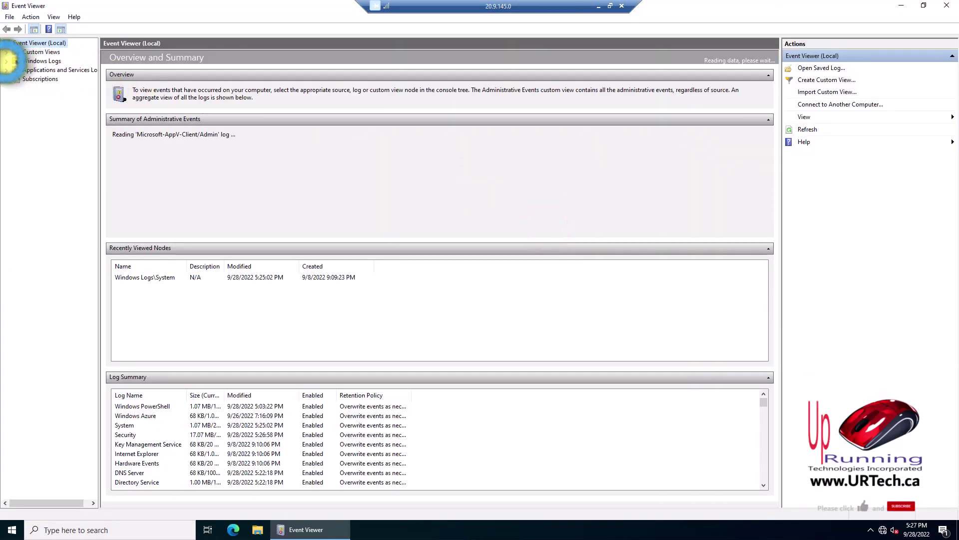
click(6, 61)
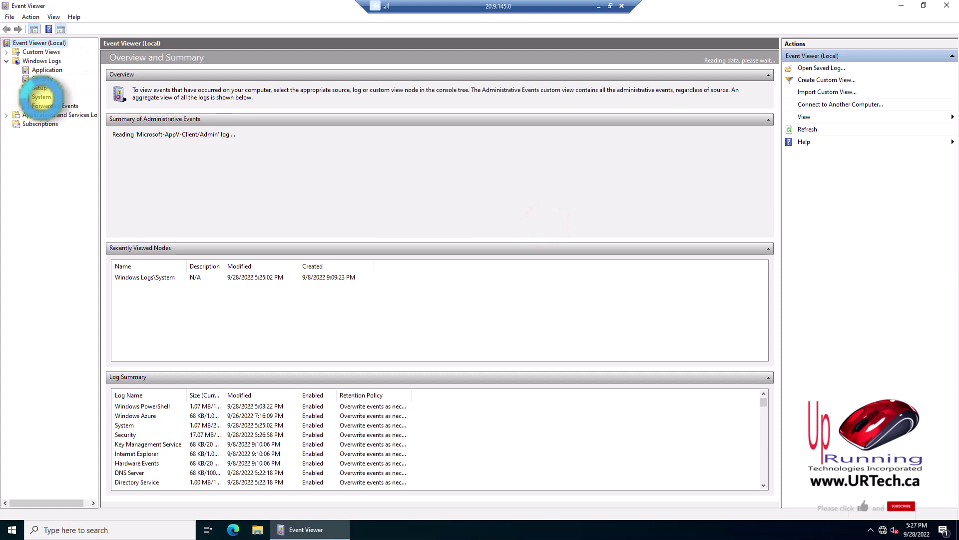
click(41, 97)
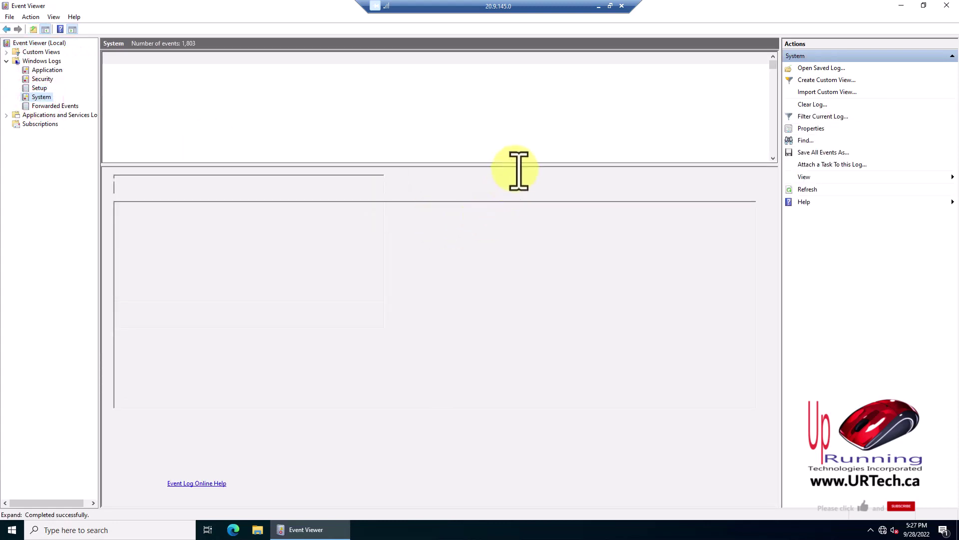
Scroll the System log down to the 1074 User32 event and enlarge its details pane
drag(516, 165, 518, 356)
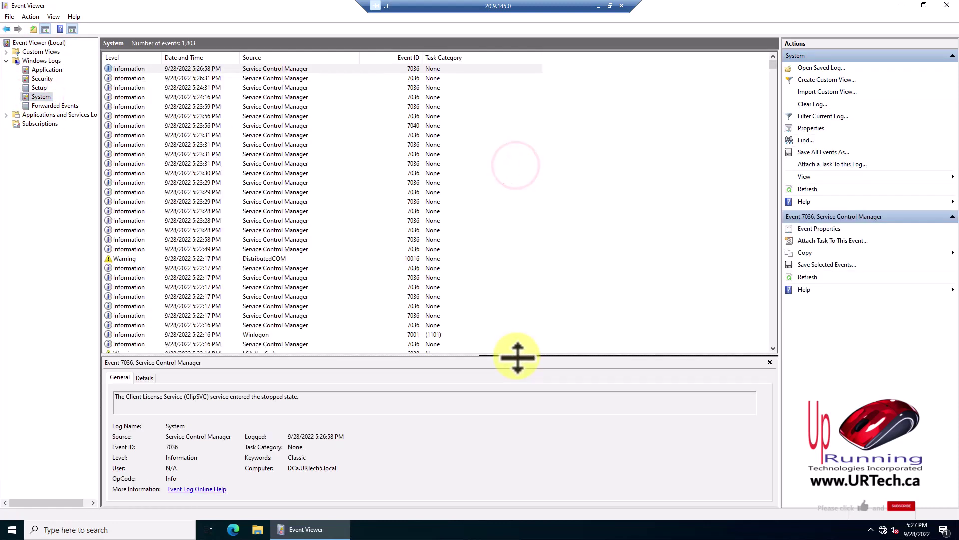
scroll(420, 260, down, 3)
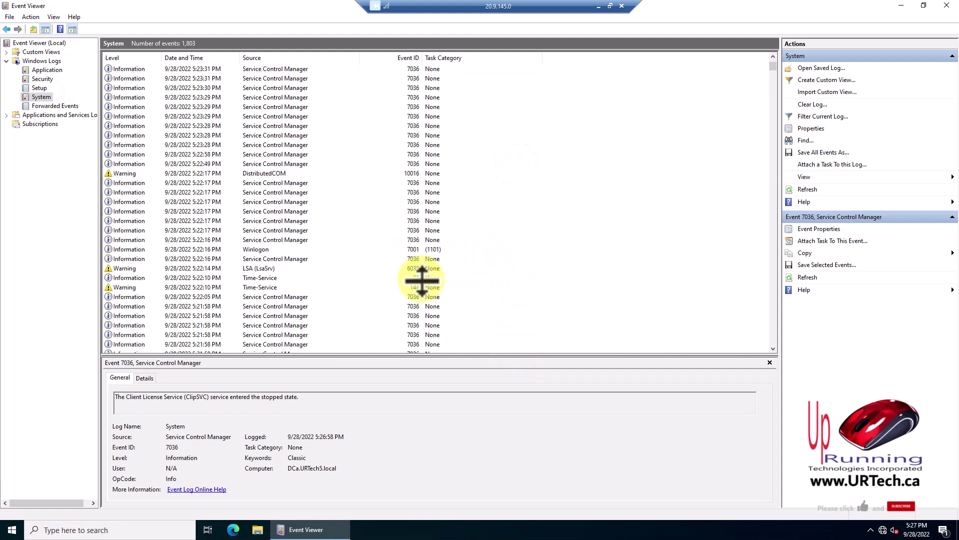
scroll(422, 281, down, 3)
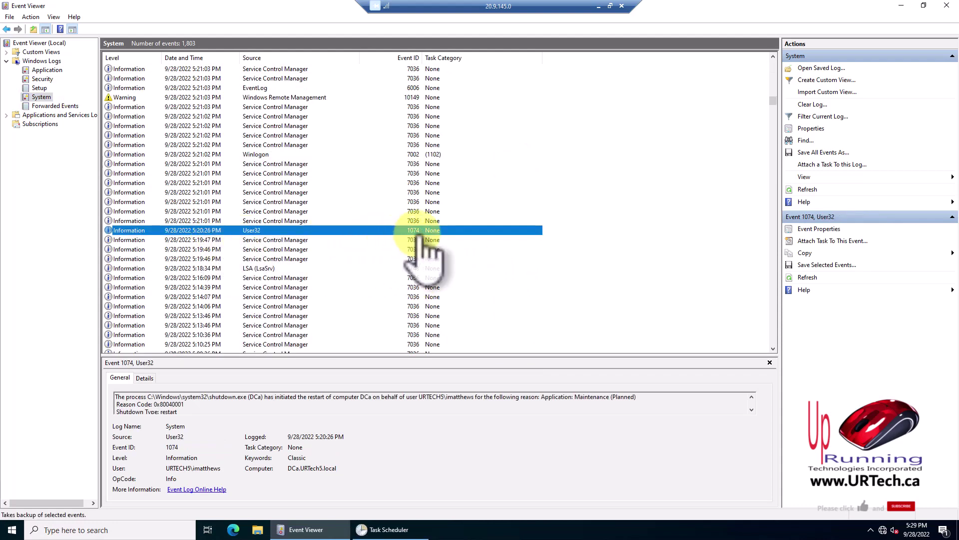
drag(394, 356, 407, 253)
Highlight event 1074's initiating account, the Application: Maintenance (Planned) reason, and the custom comment
click(244, 291)
click(299, 293)
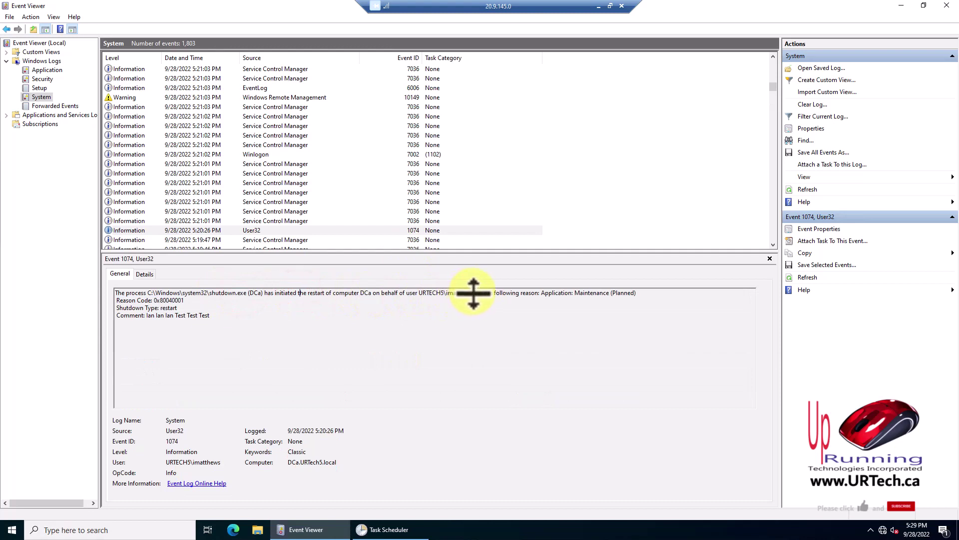
drag(419, 293, 484, 293)
click(524, 292)
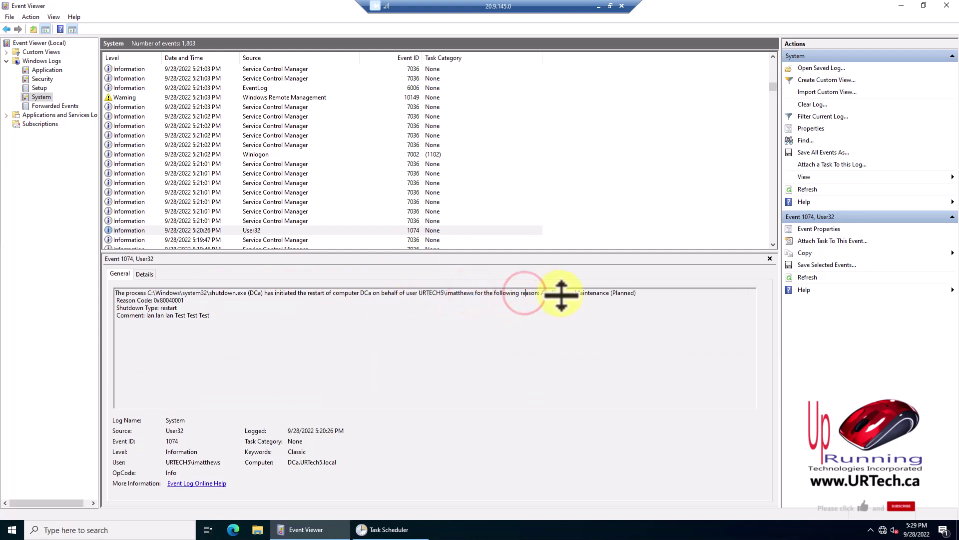
drag(560, 293, 615, 293)
click(624, 293)
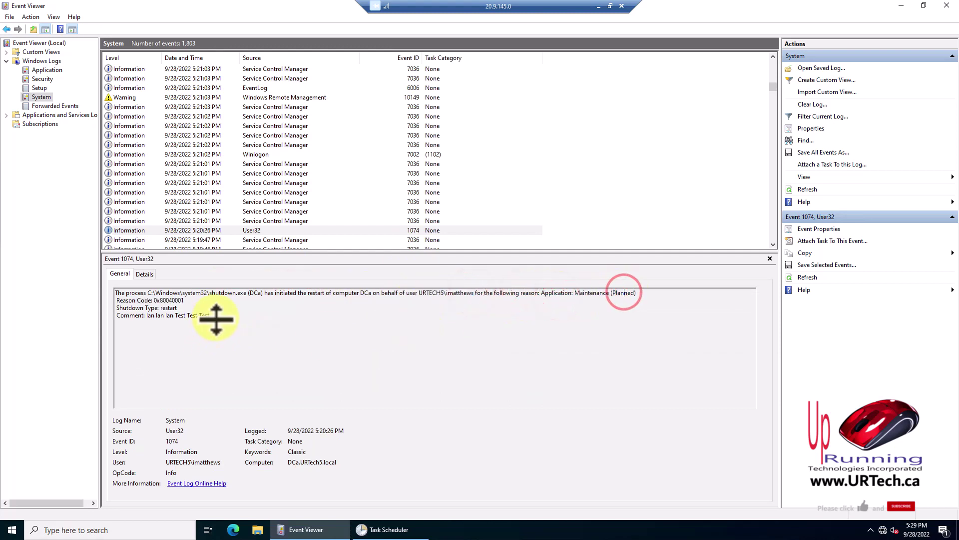
drag(212, 314, 145, 315)
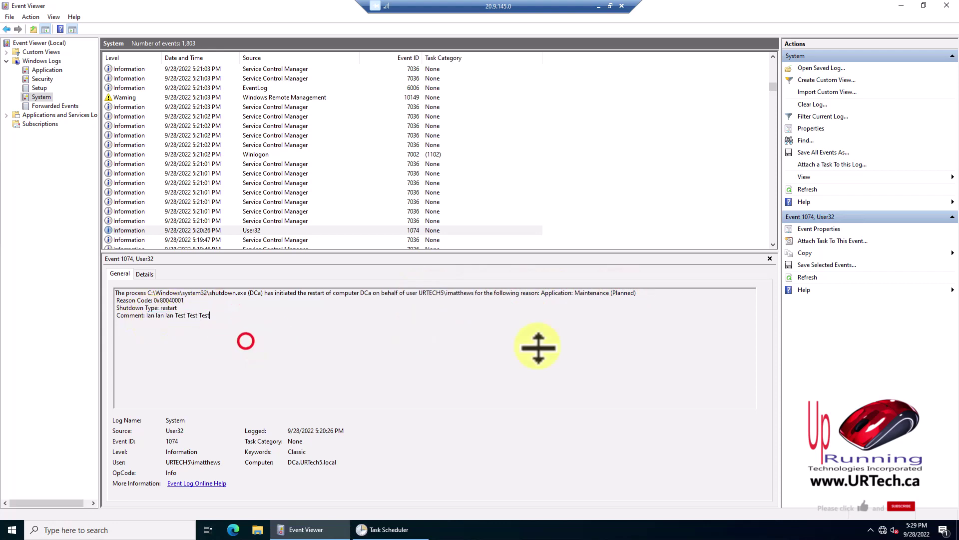